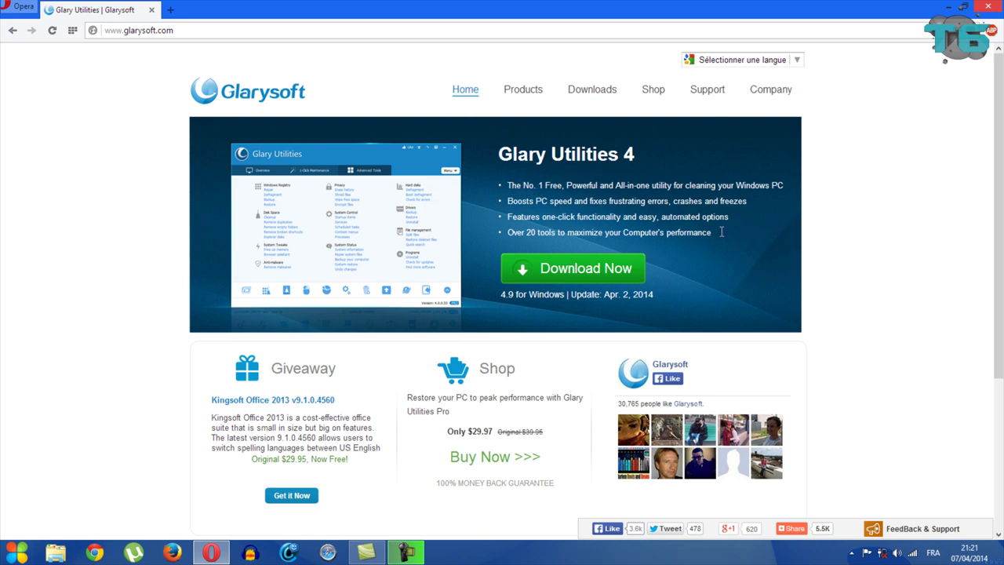
Download the Glary Utilities 4 installer, launch gu4setup.exe from the downloads list, and close the browser.
{"action": "left_click", "coordinate": [595, 272]}
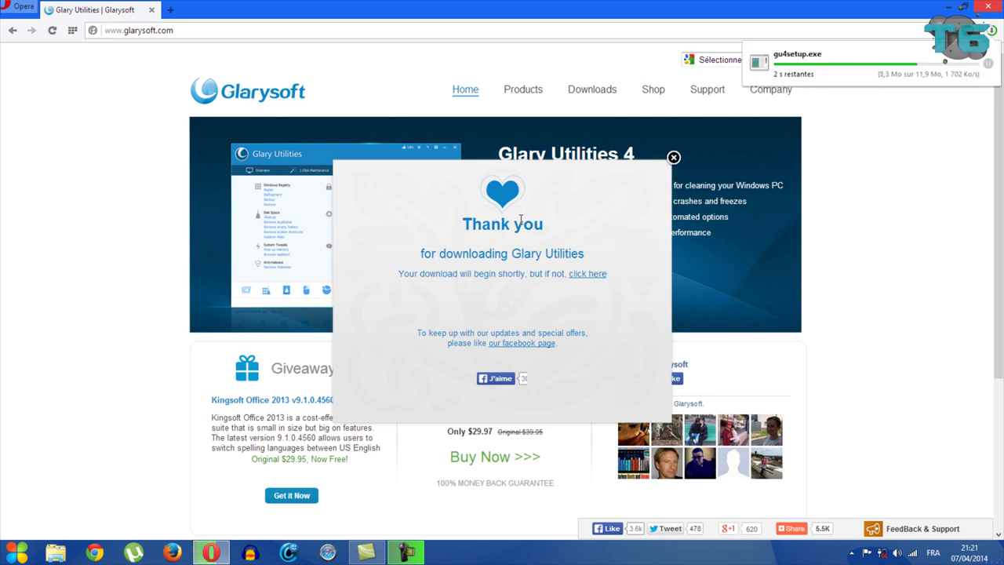
{"action": "left_click", "coordinate": [676, 156]}
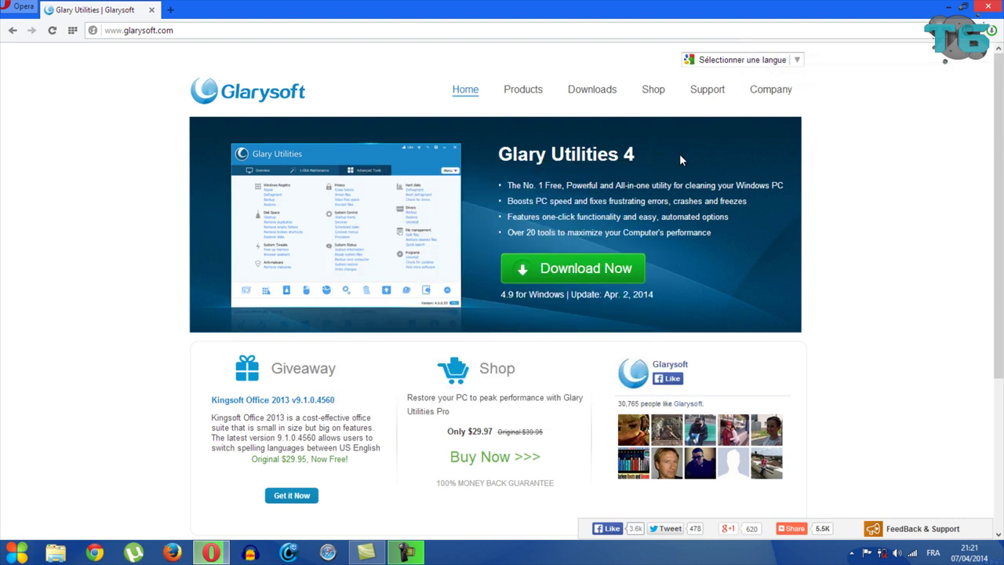
{"action": "left_click", "coordinate": [992, 31]}
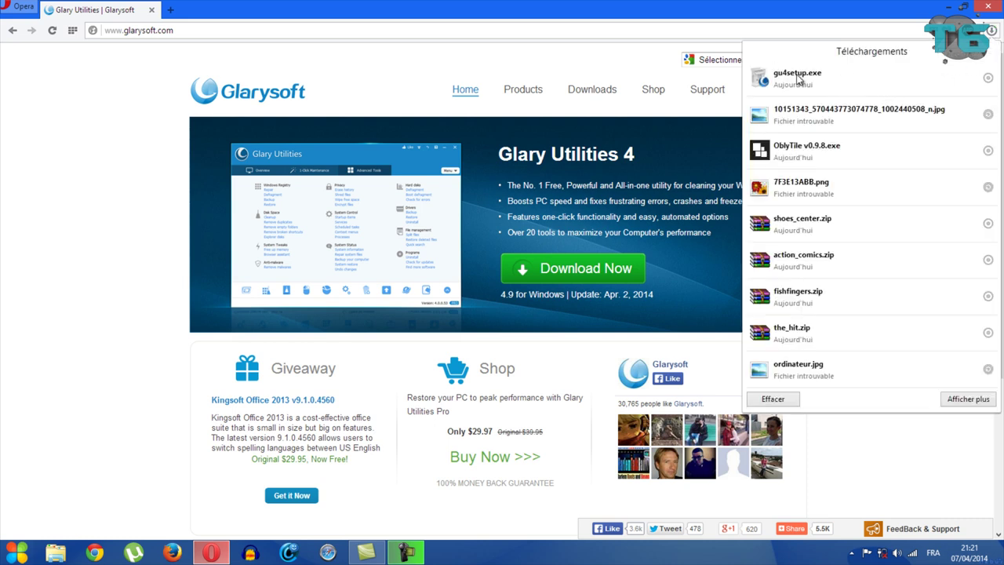
{"action": "left_click", "coordinate": [845, 78]}
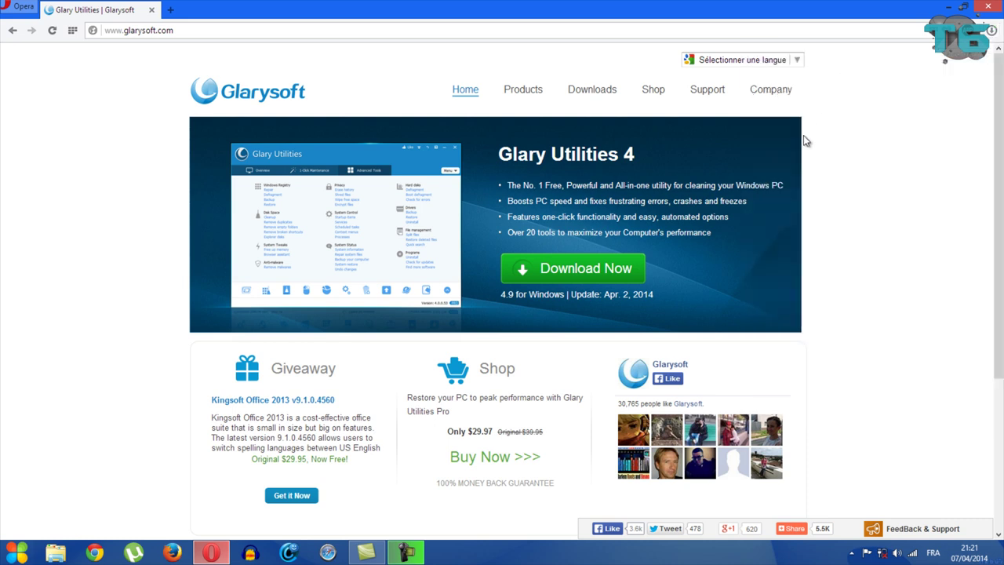
{"action": "left_click", "coordinate": [989, 6]}
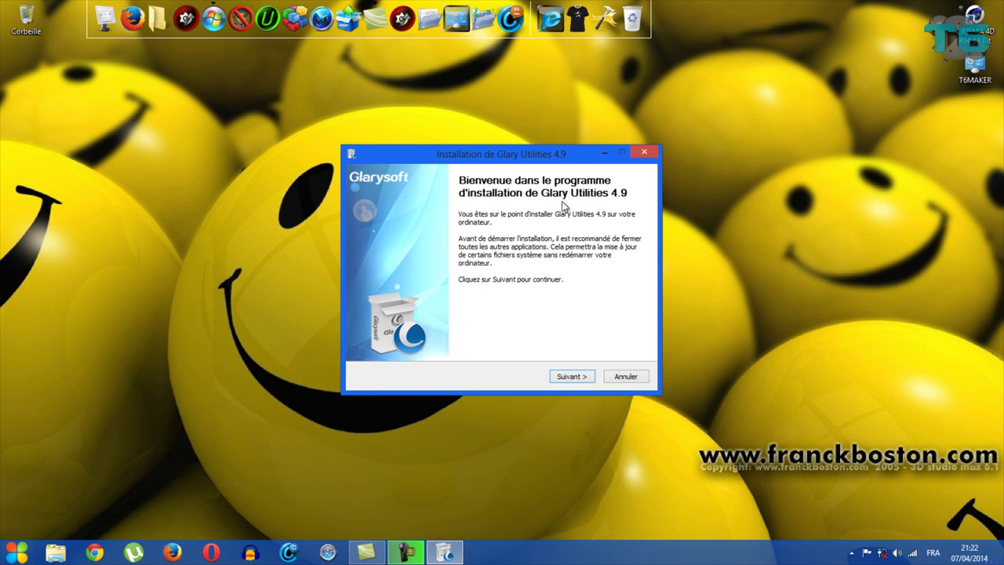
Install Glary Utilities 4.9 in the default folder, accepting the licence, and launch it, declining the professional edition offer.
{"action": "left_click", "coordinate": [576, 377]}
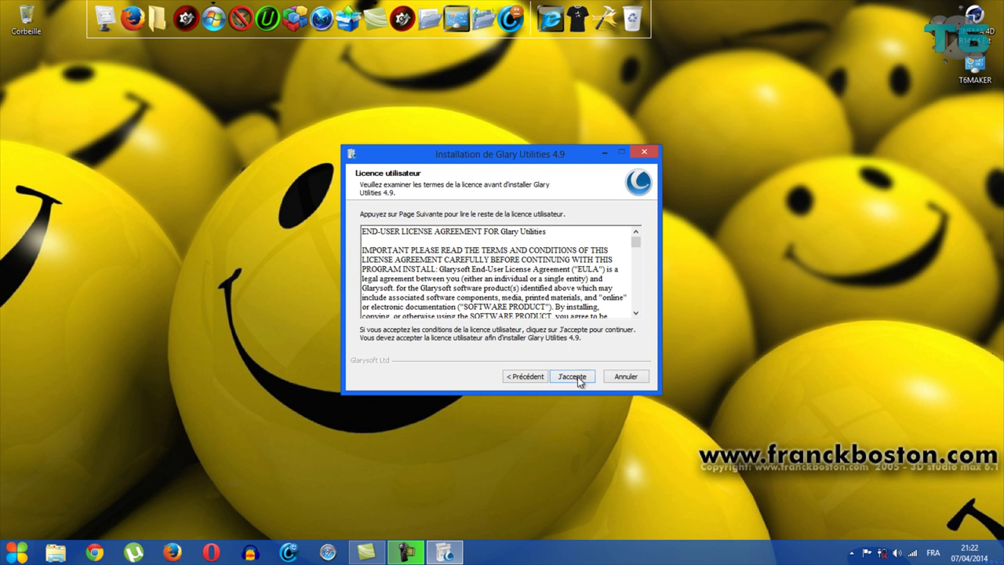
{"action": "left_click", "coordinate": [577, 376]}
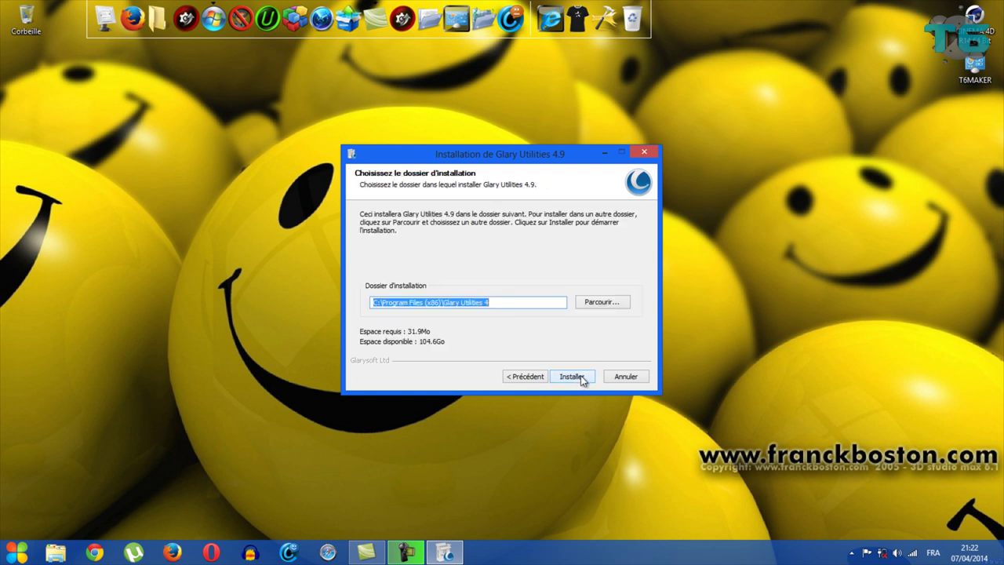
{"action": "left_click", "coordinate": [571, 376]}
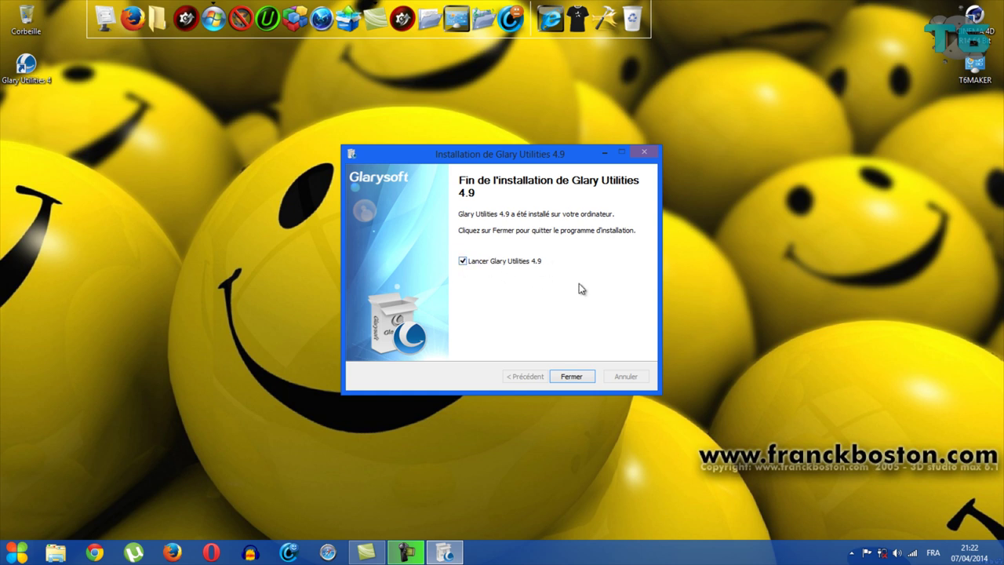
{"action": "left_click", "coordinate": [574, 378]}
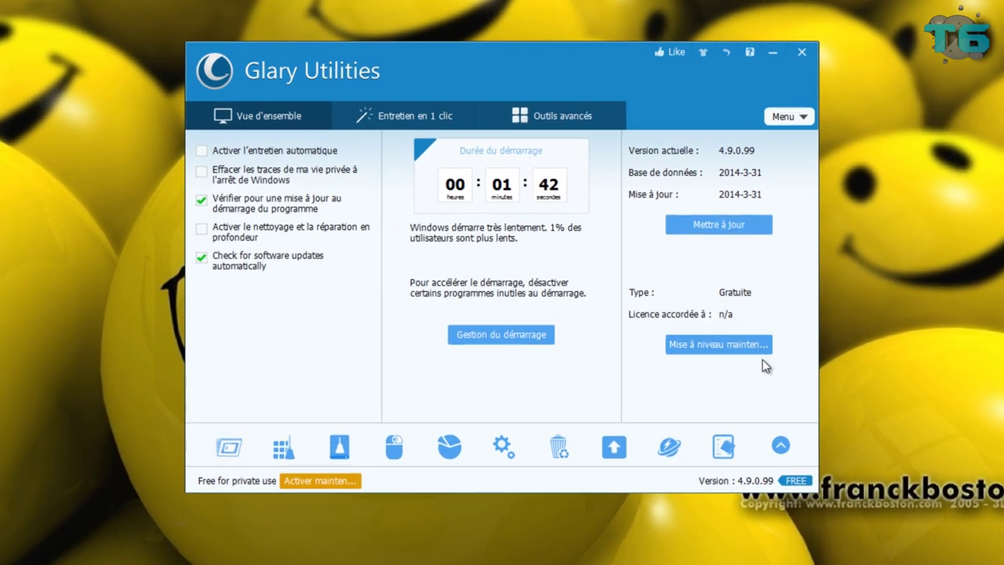
{"action": "left_click", "coordinate": [682, 334]}
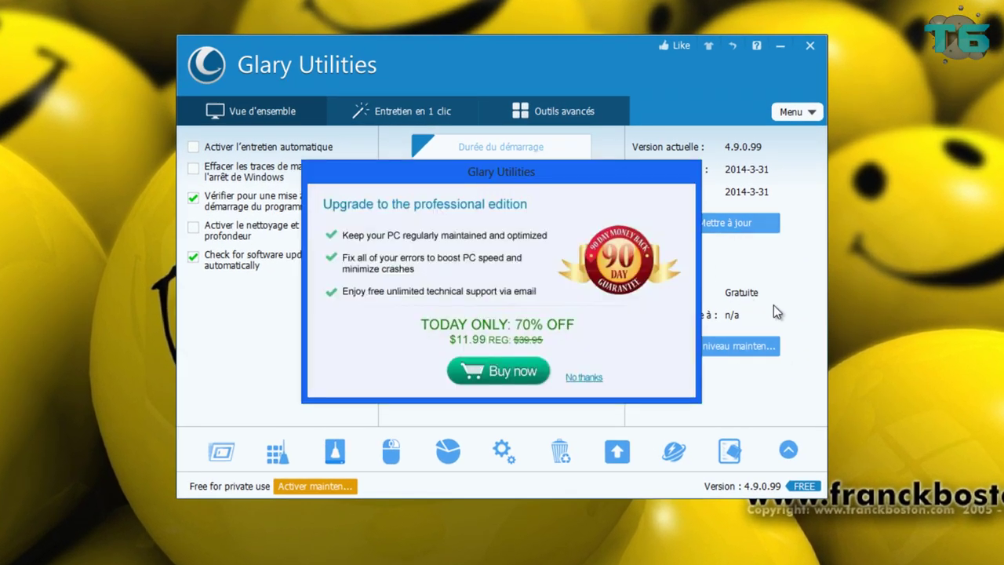
{"action": "left_click", "coordinate": [581, 379]}
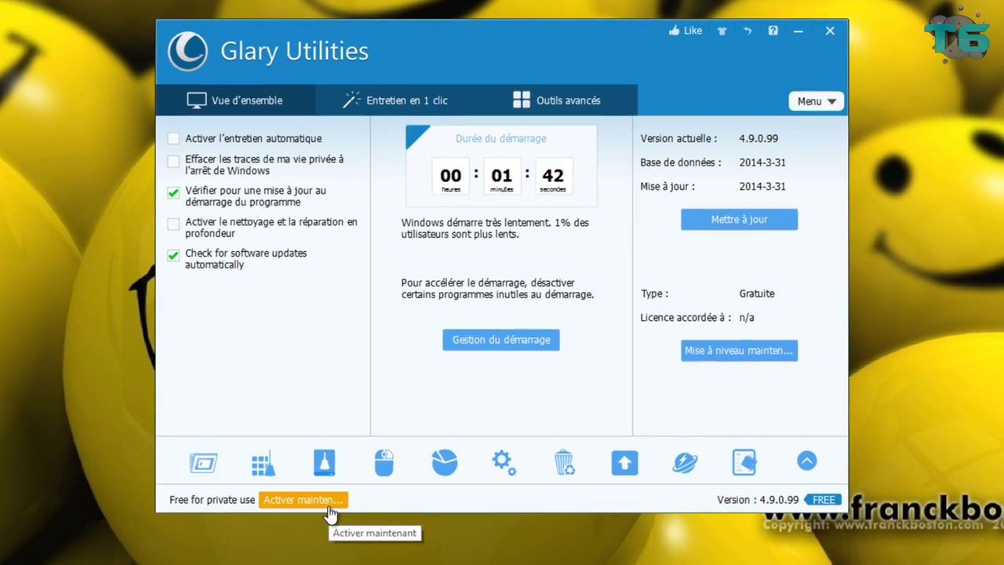
View the name and licence code fields of the licence activation form and close it without activating.
{"action": "left_click", "coordinate": [324, 509]}
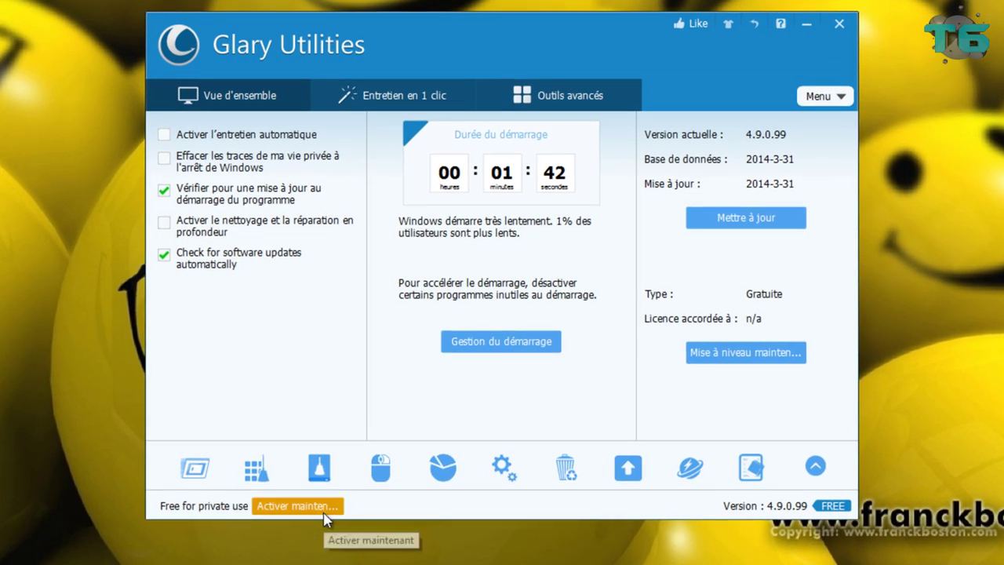
{"action": "left_click", "coordinate": [537, 240]}
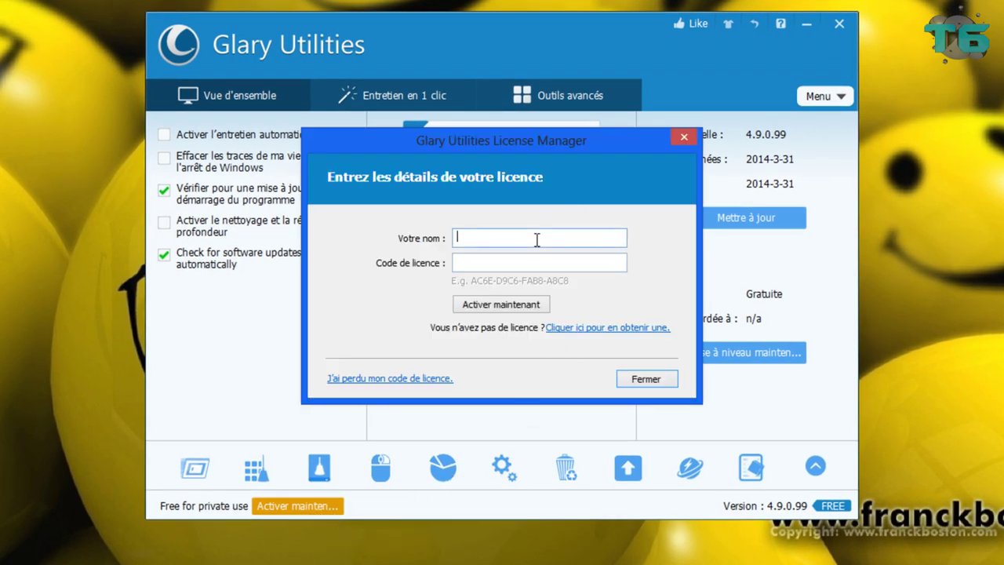
{"action": "left_click", "coordinate": [538, 260]}
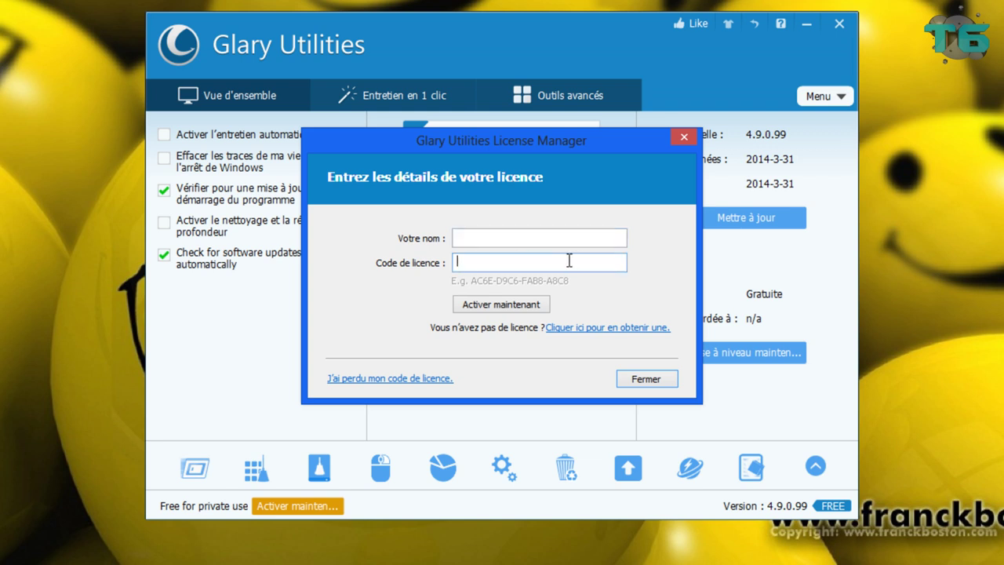
{"action": "left_click", "coordinate": [683, 138]}
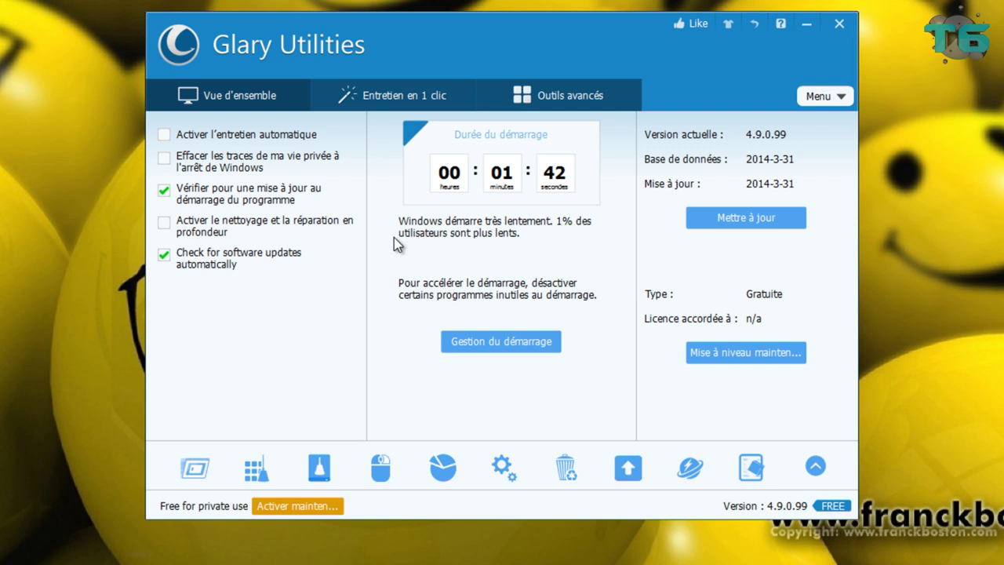
Run the one-click maintenance scan with Réparation de disques and Effacement de traces also enabled, and repair the problems found.
{"action": "left_click", "coordinate": [459, 101]}
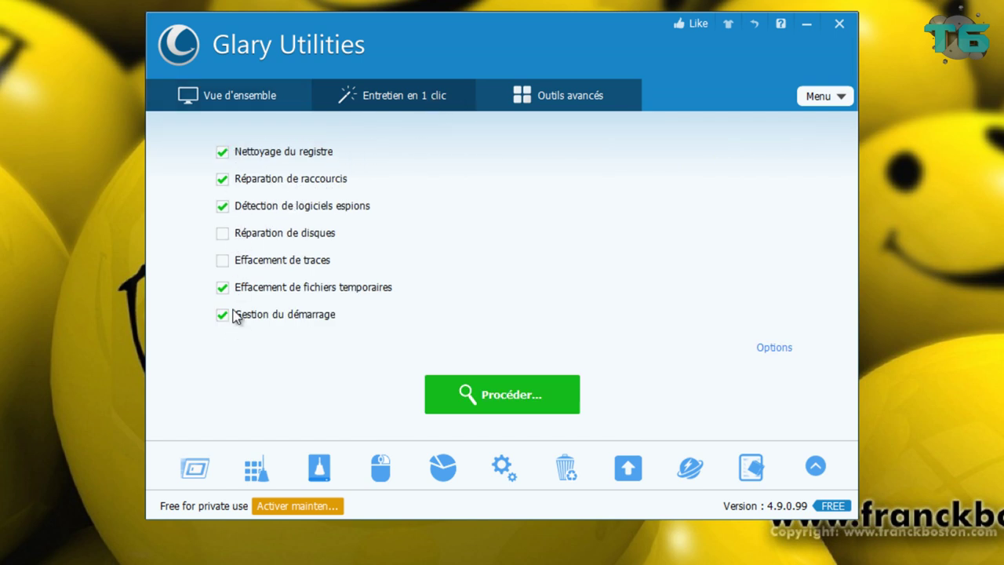
{"action": "left_click", "coordinate": [225, 261]}
{"action": "left_click", "coordinate": [551, 408]}
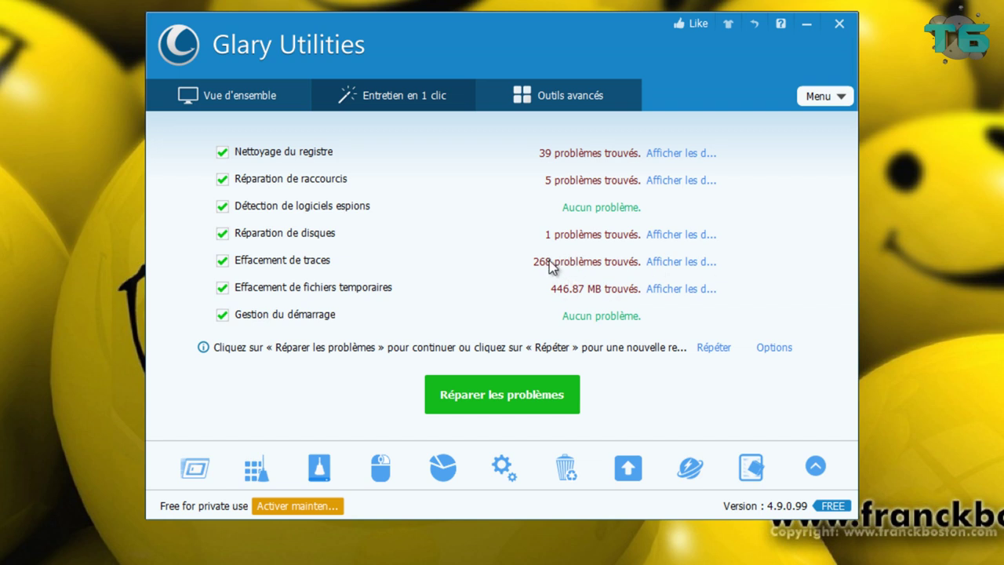
{"action": "left_click", "coordinate": [538, 398]}
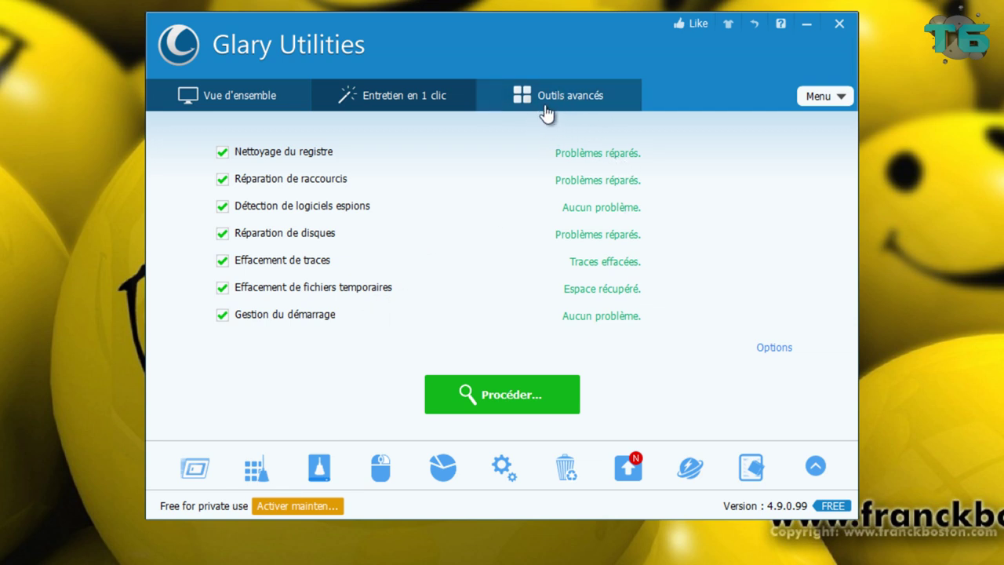
Scan Disque local (C:) for duplicate files with the advanced Recherche de doublons tool.
{"action": "left_click", "coordinate": [577, 102]}
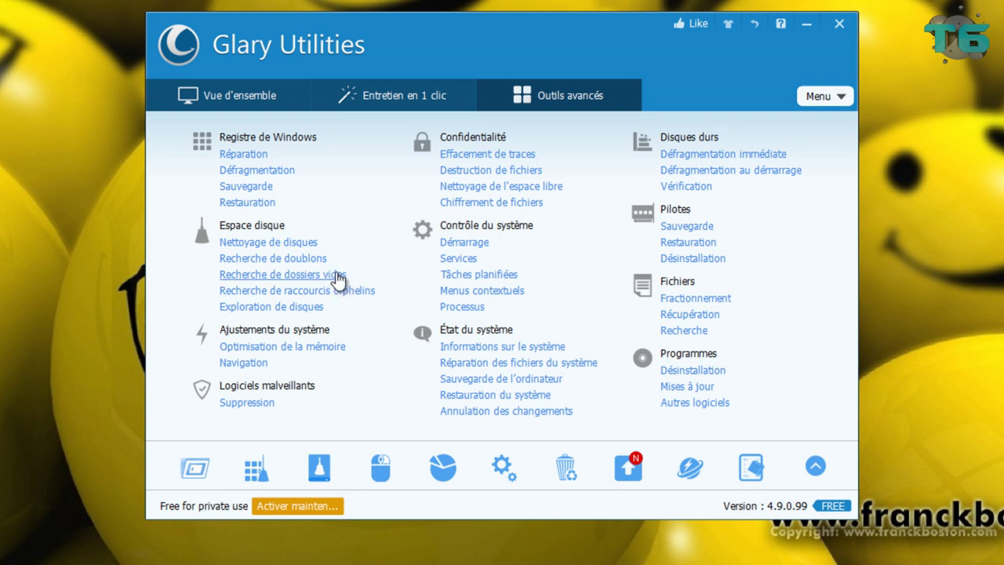
{"action": "left_click", "coordinate": [275, 259]}
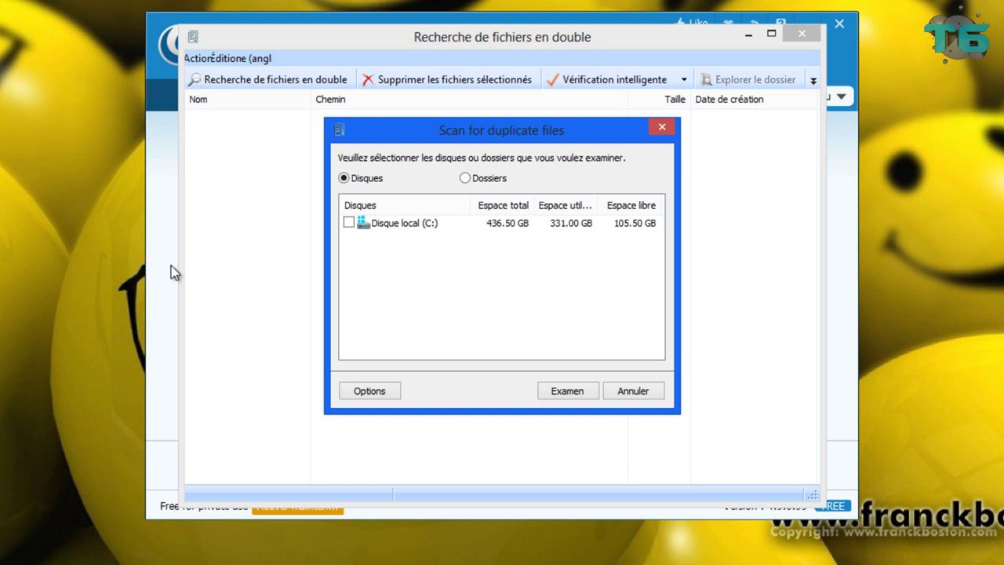
{"action": "left_click", "coordinate": [348, 222]}
{"action": "left_click", "coordinate": [577, 392]}
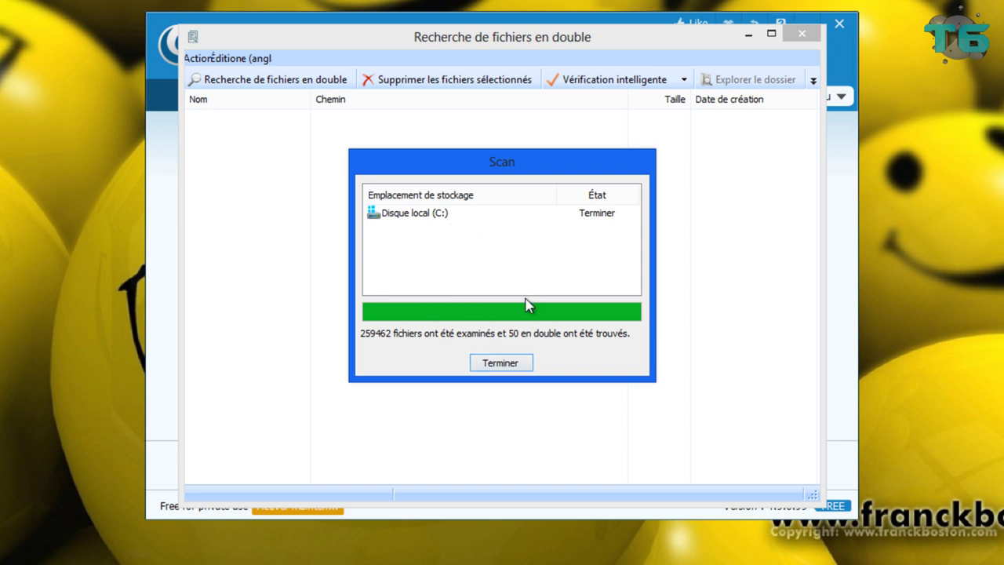
{"action": "left_click", "coordinate": [505, 363]}
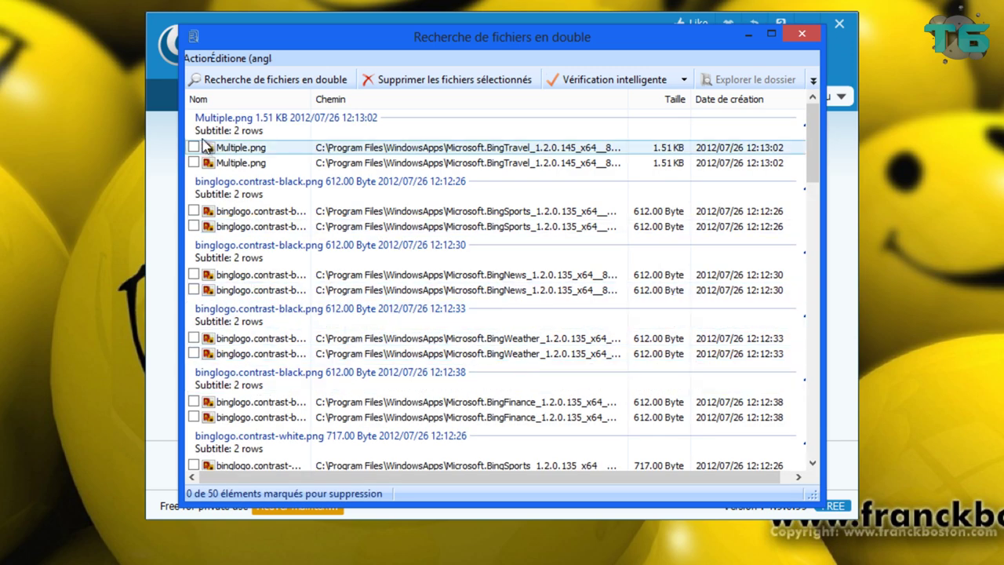
Try to recycle the duplicates marked by Vérification intelligente, ignoring access-denied files for all current items, and close the duplicate search.
{"action": "left_click", "coordinate": [621, 83]}
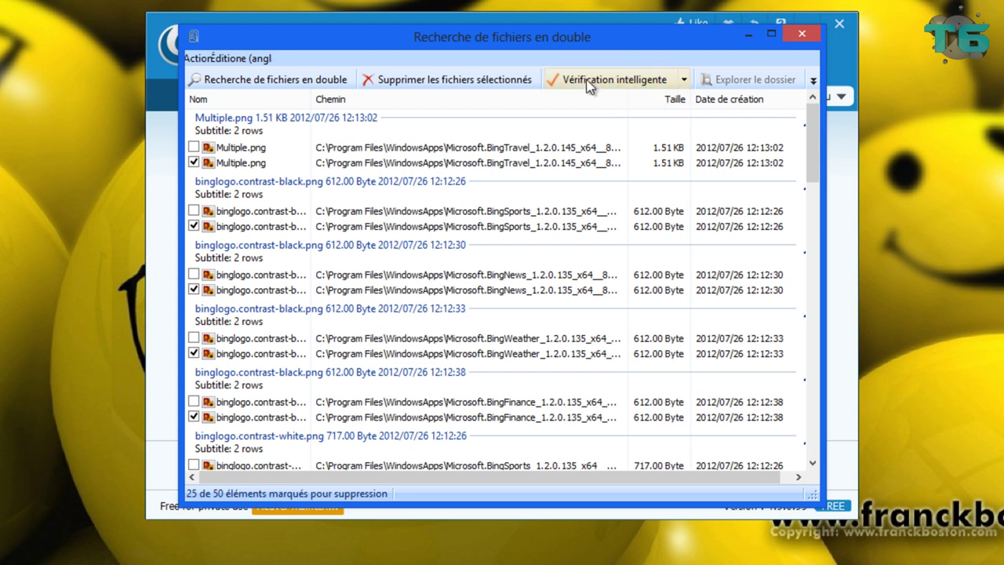
{"action": "left_click", "coordinate": [455, 80]}
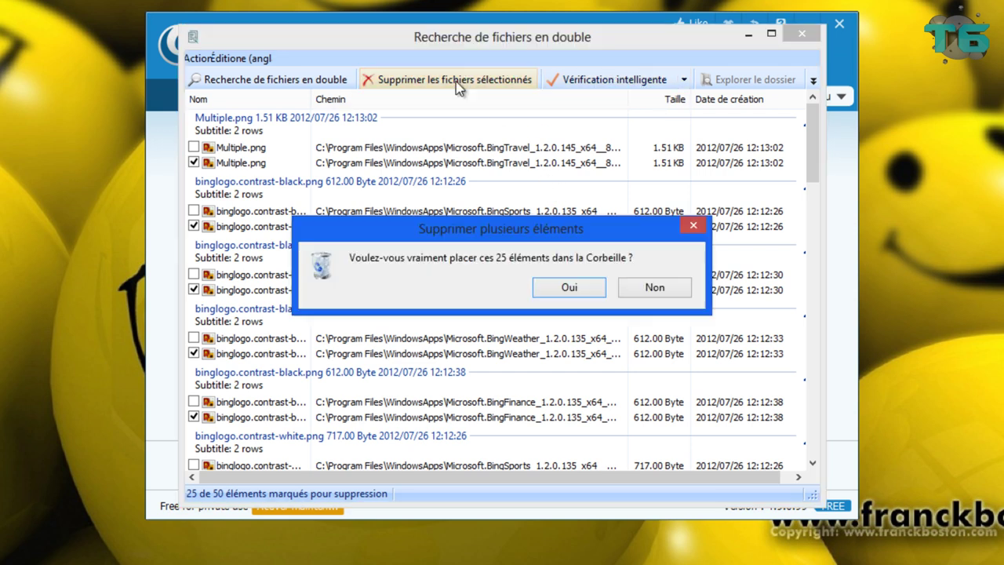
{"action": "left_click", "coordinate": [569, 286]}
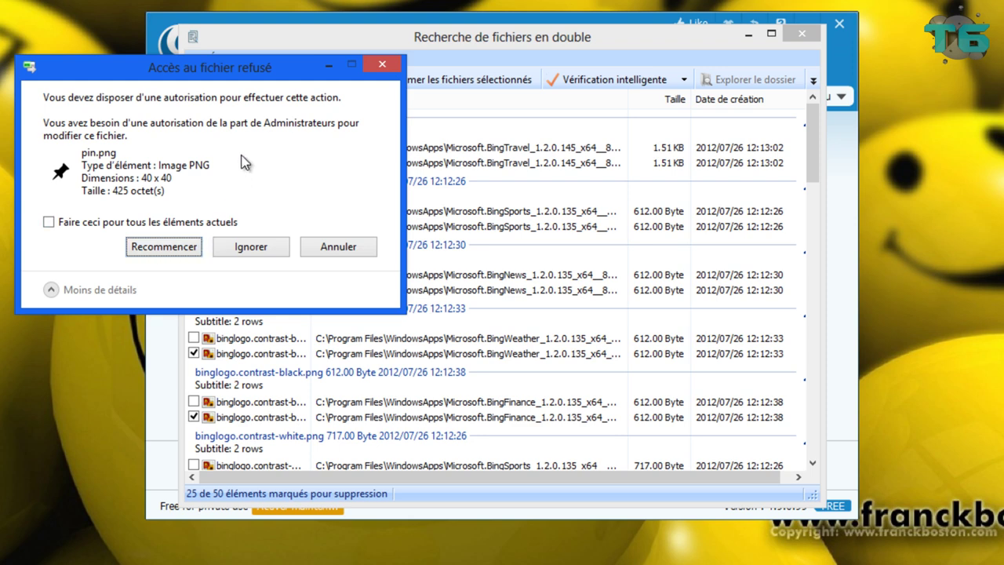
{"action": "left_click_drag", "start_coordinate": [249, 69], "coordinate": [556, 227]}
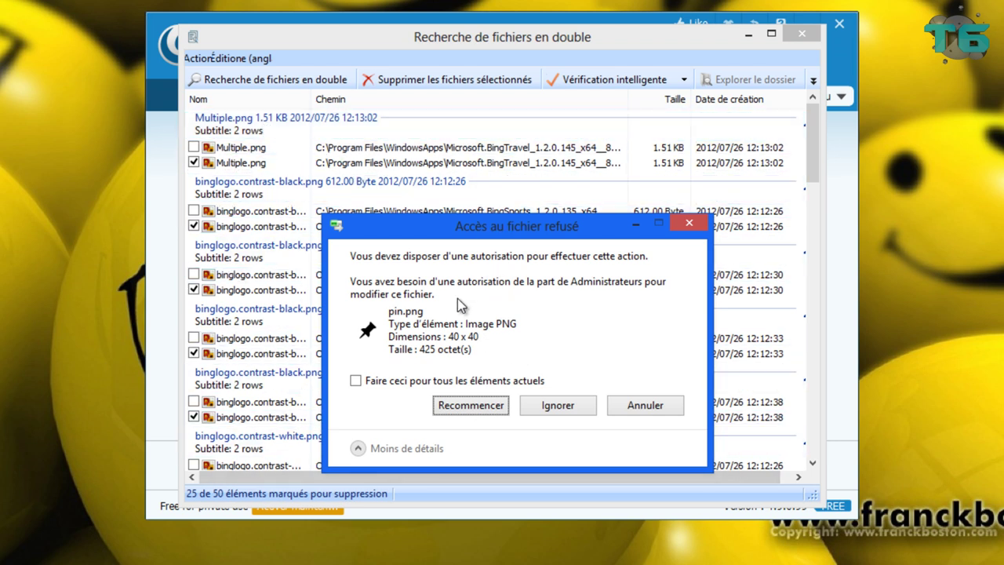
{"action": "left_click", "coordinate": [356, 381]}
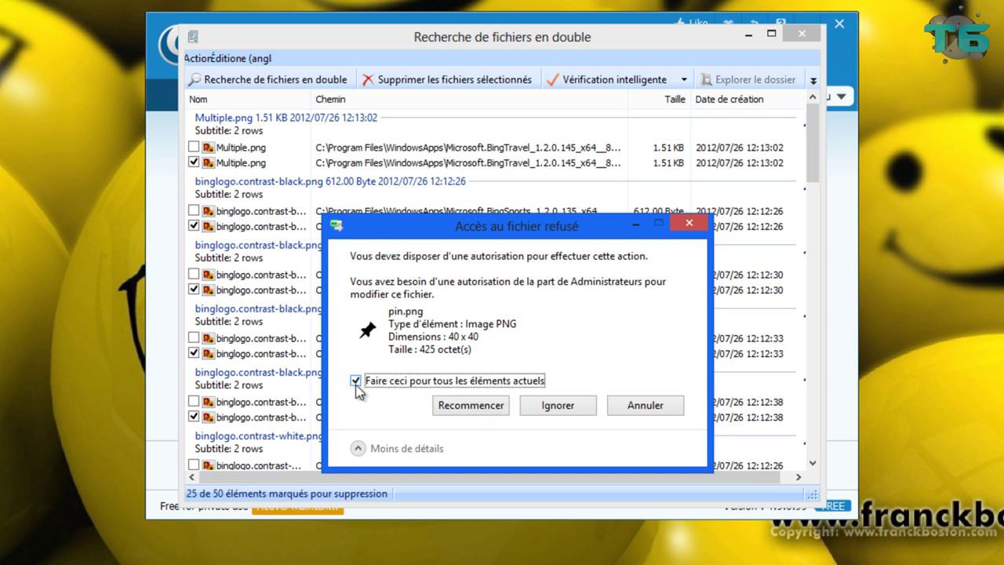
{"action": "left_click", "coordinate": [567, 408]}
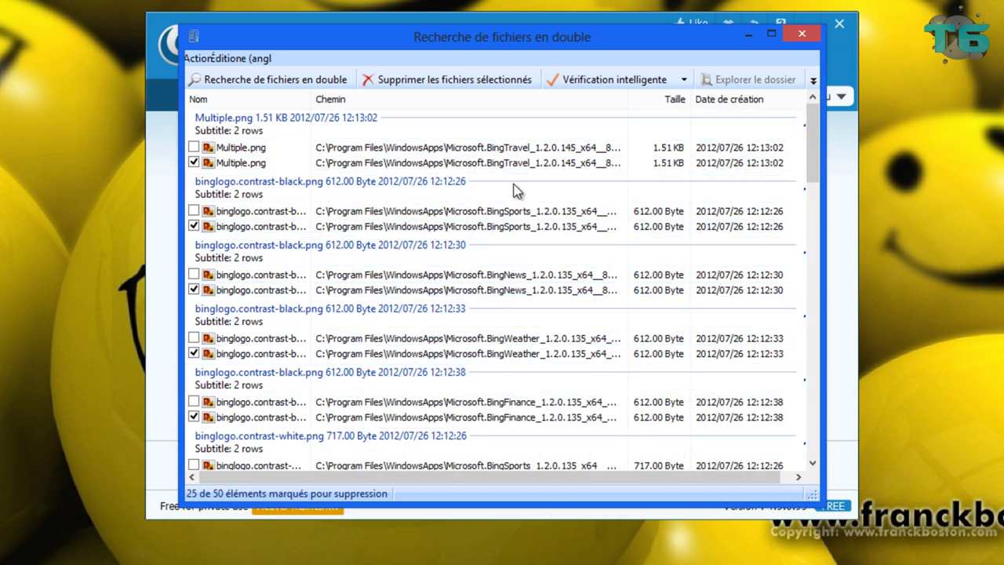
{"action": "left_click", "coordinate": [801, 34]}
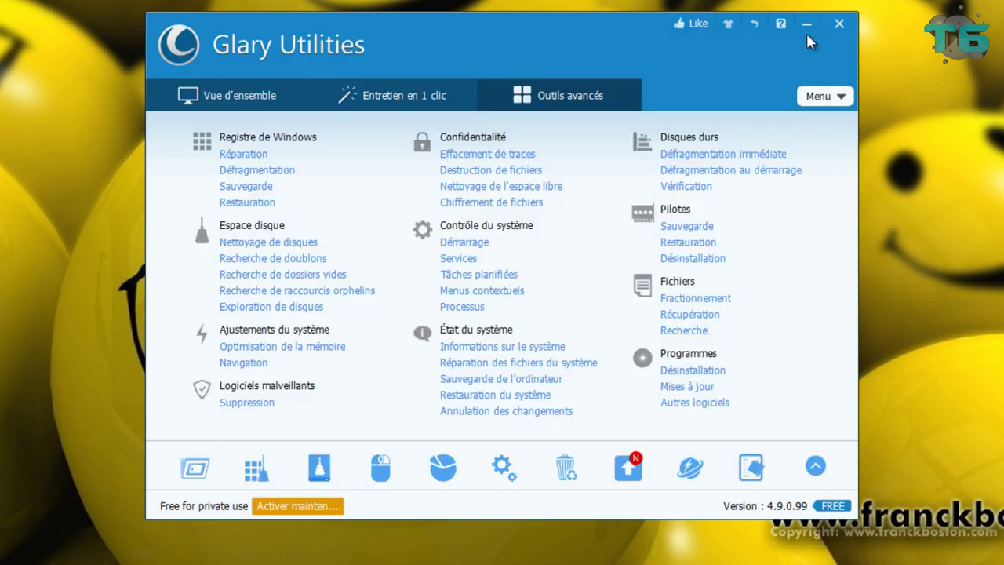
Scan Disque local (C:) for empty folders with Recherche de dossiers vides and select all the folders found.
{"action": "left_click", "coordinate": [324, 281]}
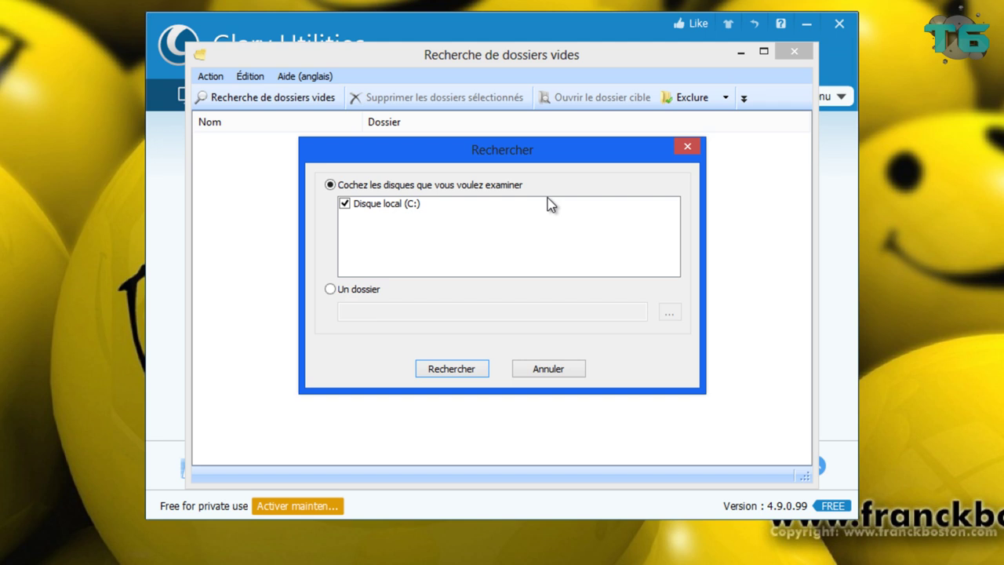
{"action": "left_click", "coordinate": [444, 370]}
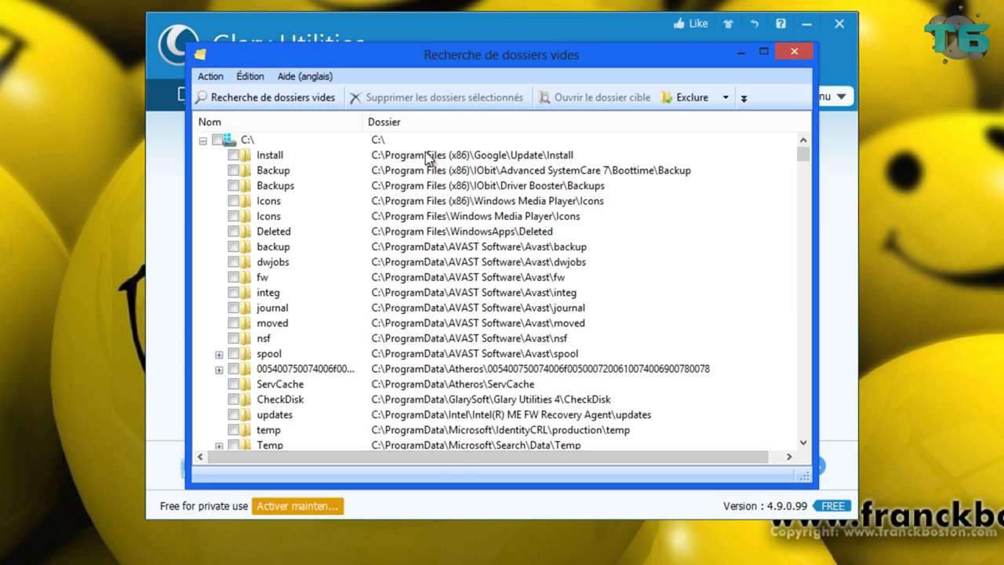
{"action": "left_click", "coordinate": [218, 140]}
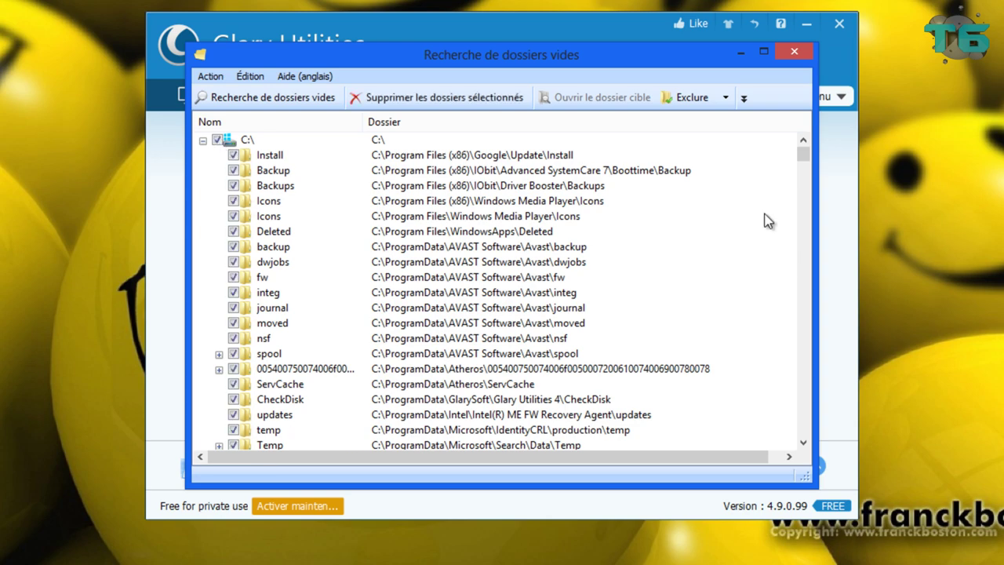
{"action": "left_click_drag", "start_coordinate": [804, 154], "coordinate": [787, 134]}
Move the selected empty folders to the Recycle Bin, ignoring access-denied folders for all current items, and close the empty folder search.
{"action": "left_click", "coordinate": [475, 107]}
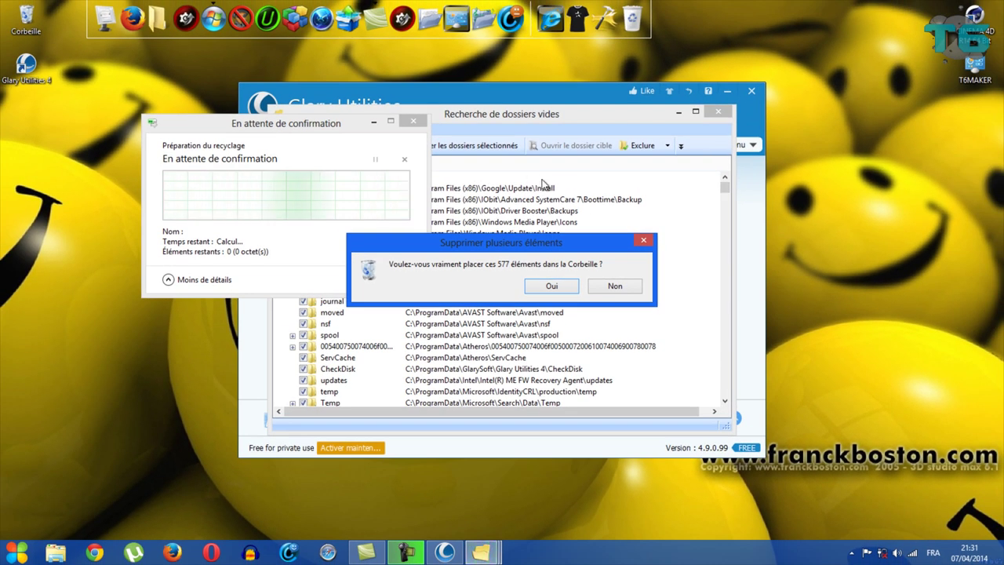
{"action": "left_click", "coordinate": [565, 287]}
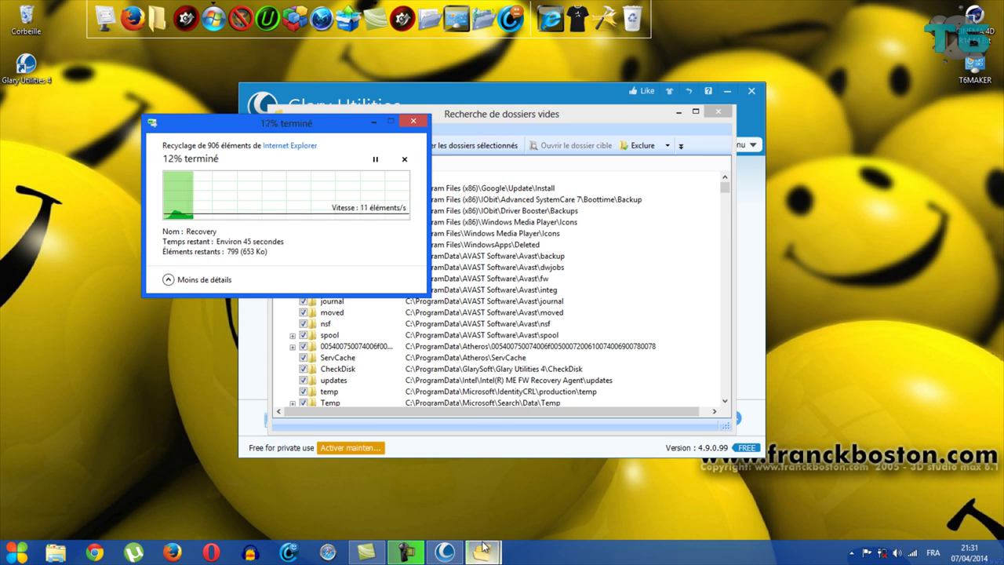
{"action": "mouse_move", "coordinate": [491, 549]}
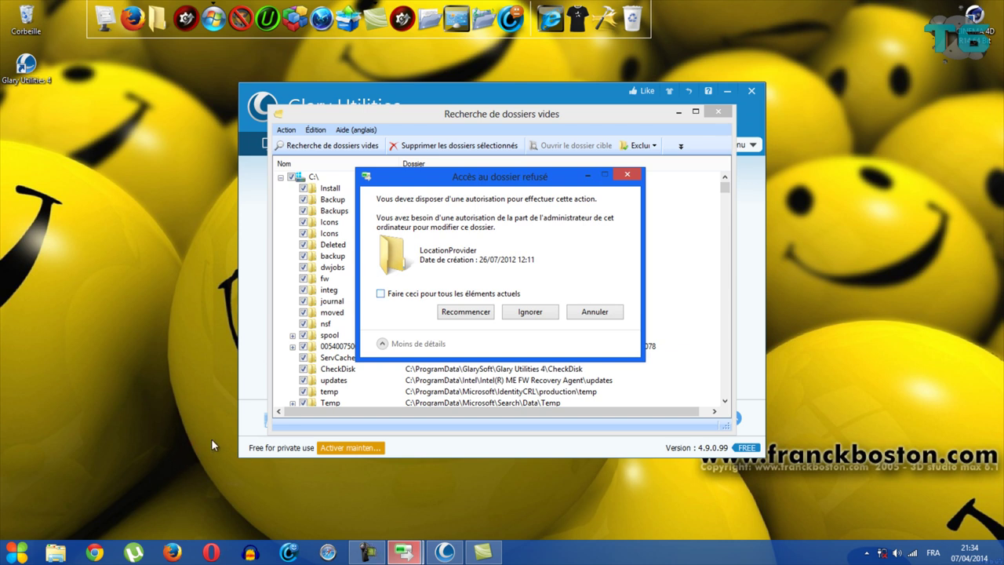
{"action": "key", "text": "space"}
{"action": "key", "text": "Return"}
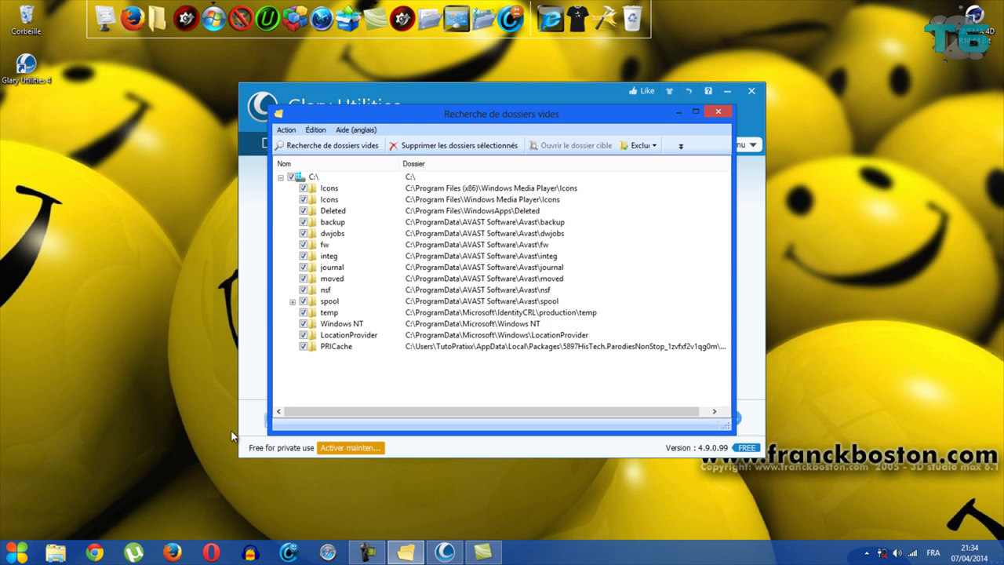
{"action": "key", "text": "alt+F4"}
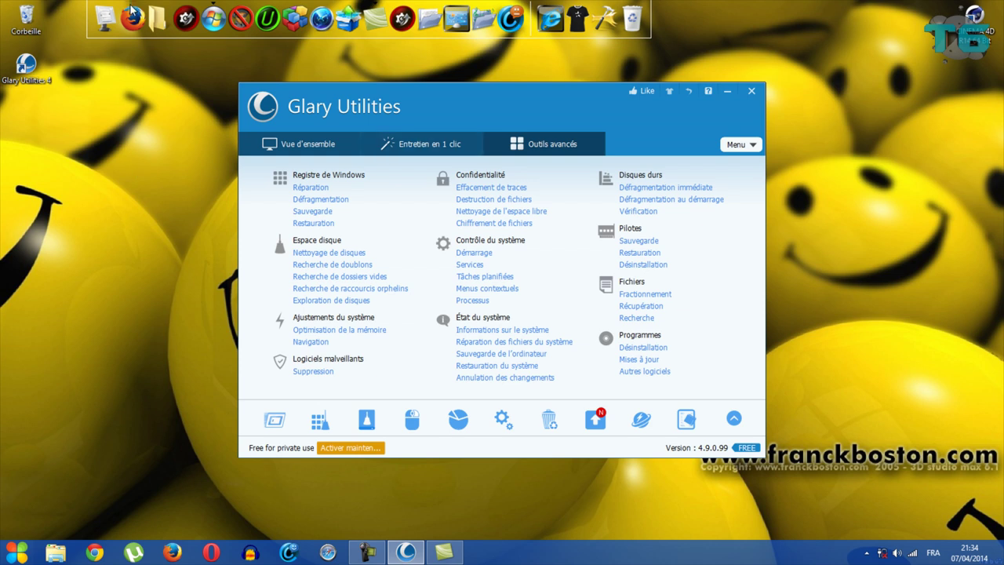
Examine the deleted folders in the Recycle Bin (Corbeille) and close its window.
{"action": "key", "text": "alt+Tab"}
{"action": "key", "text": "Down"}
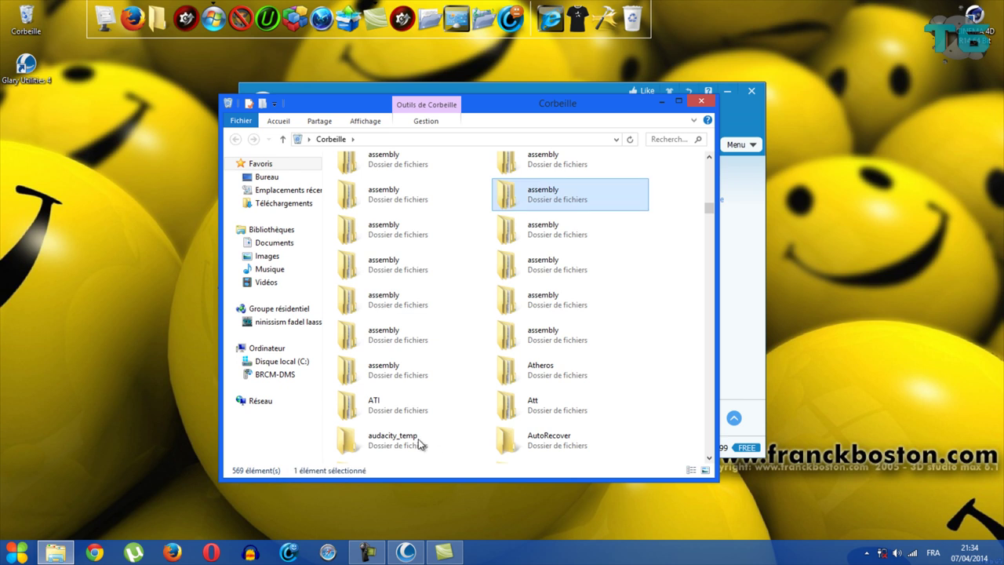
{"action": "key", "text": "alt+Return"}
{"action": "key", "text": "Escape"}
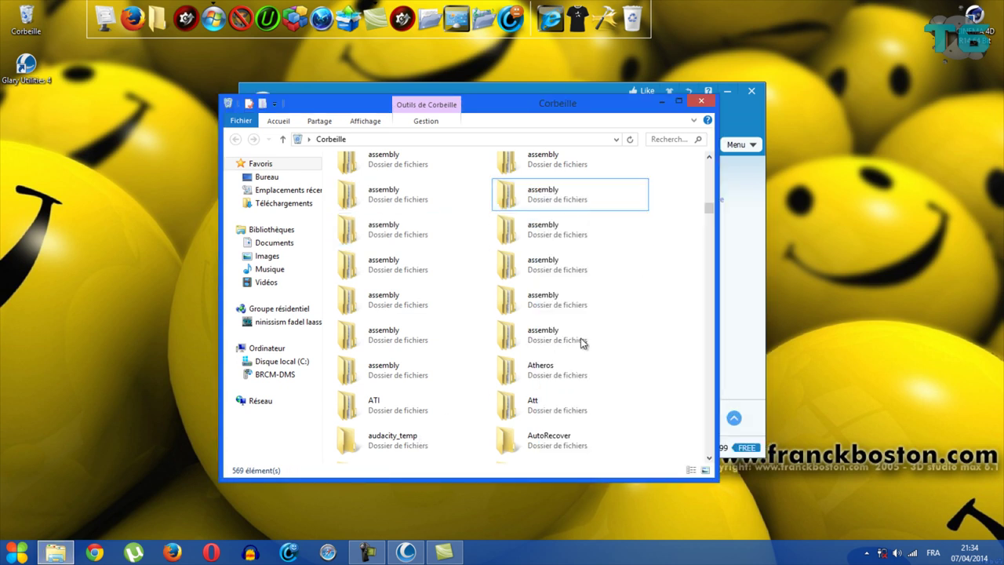
{"action": "key", "text": "alt+F4"}
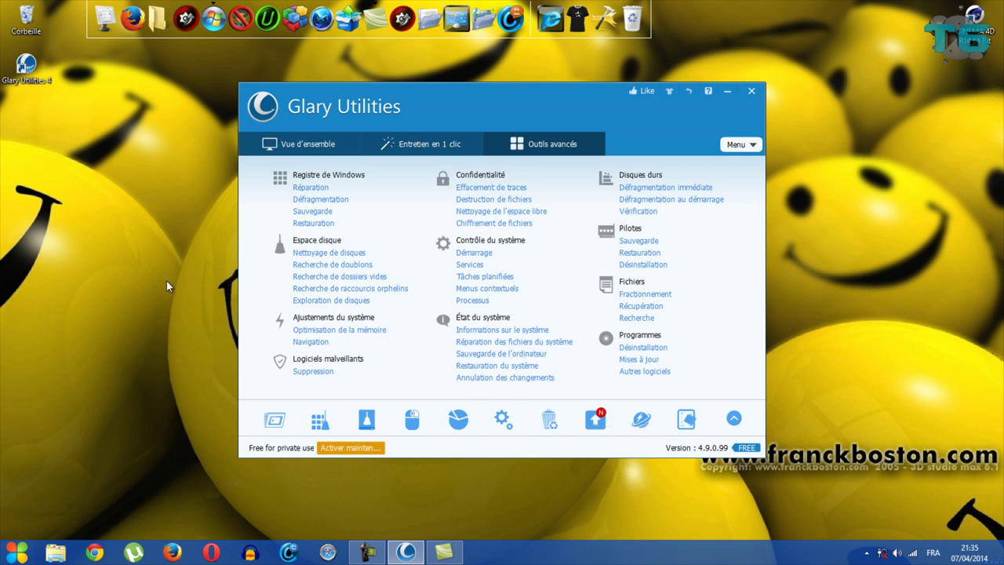
Review the Entretien en 1 clic, Vue d'ensemble and Outils avancés views, and close Glary Utilities.
{"action": "key", "text": "Left"}
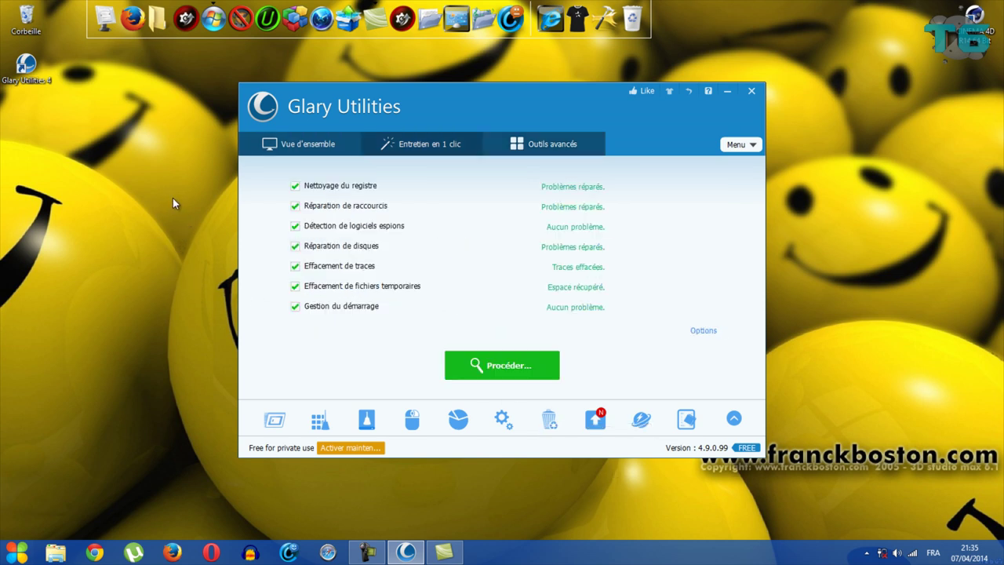
{"action": "key", "text": "Left"}
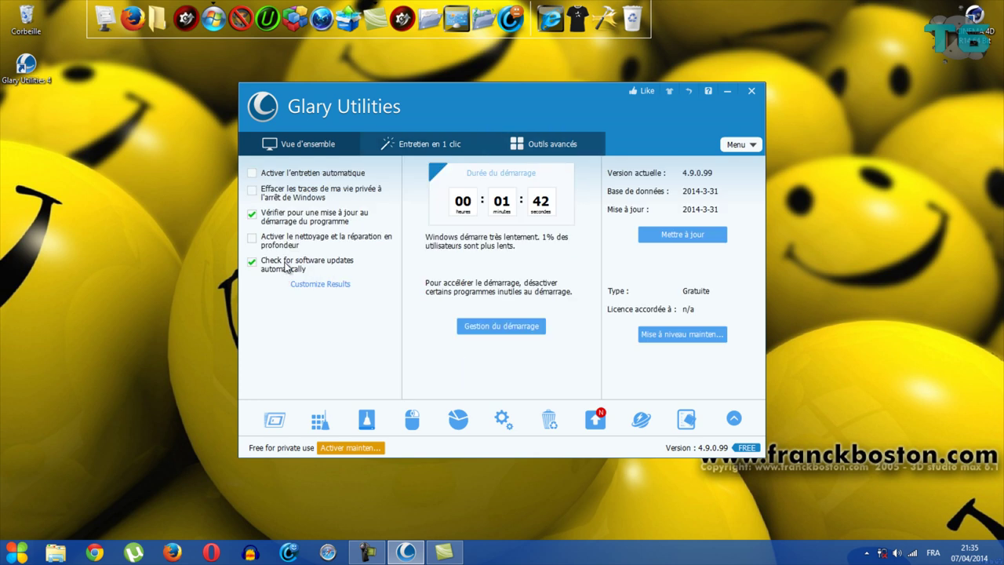
{"action": "key", "text": "Right"}
{"action": "key", "text": "Right"}
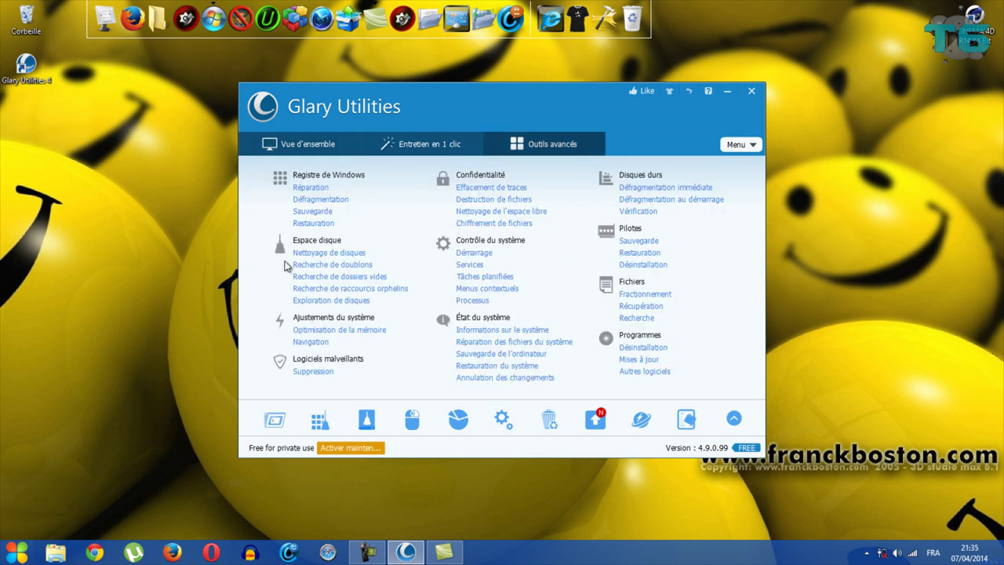
{"action": "left_click", "coordinate": [752, 91]}
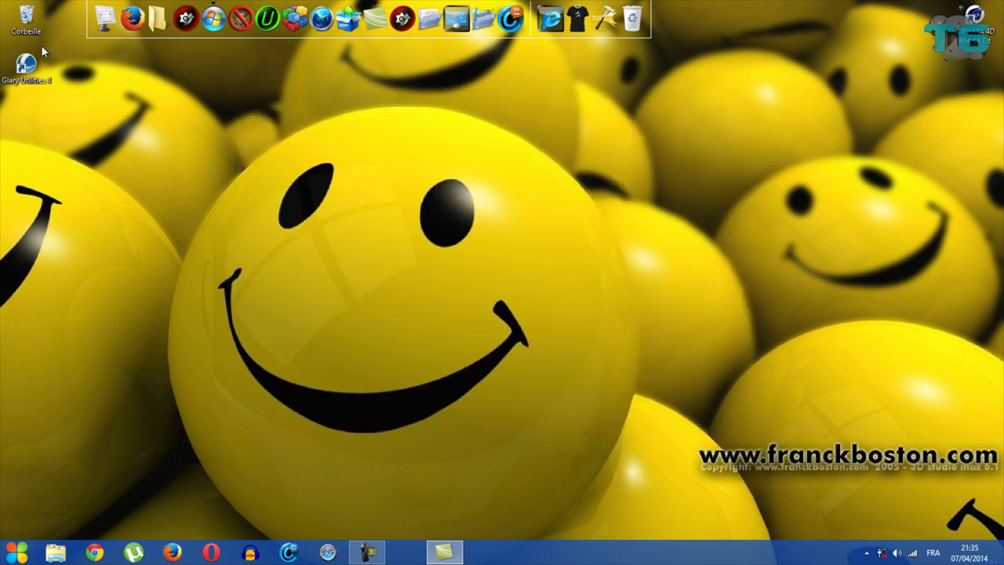